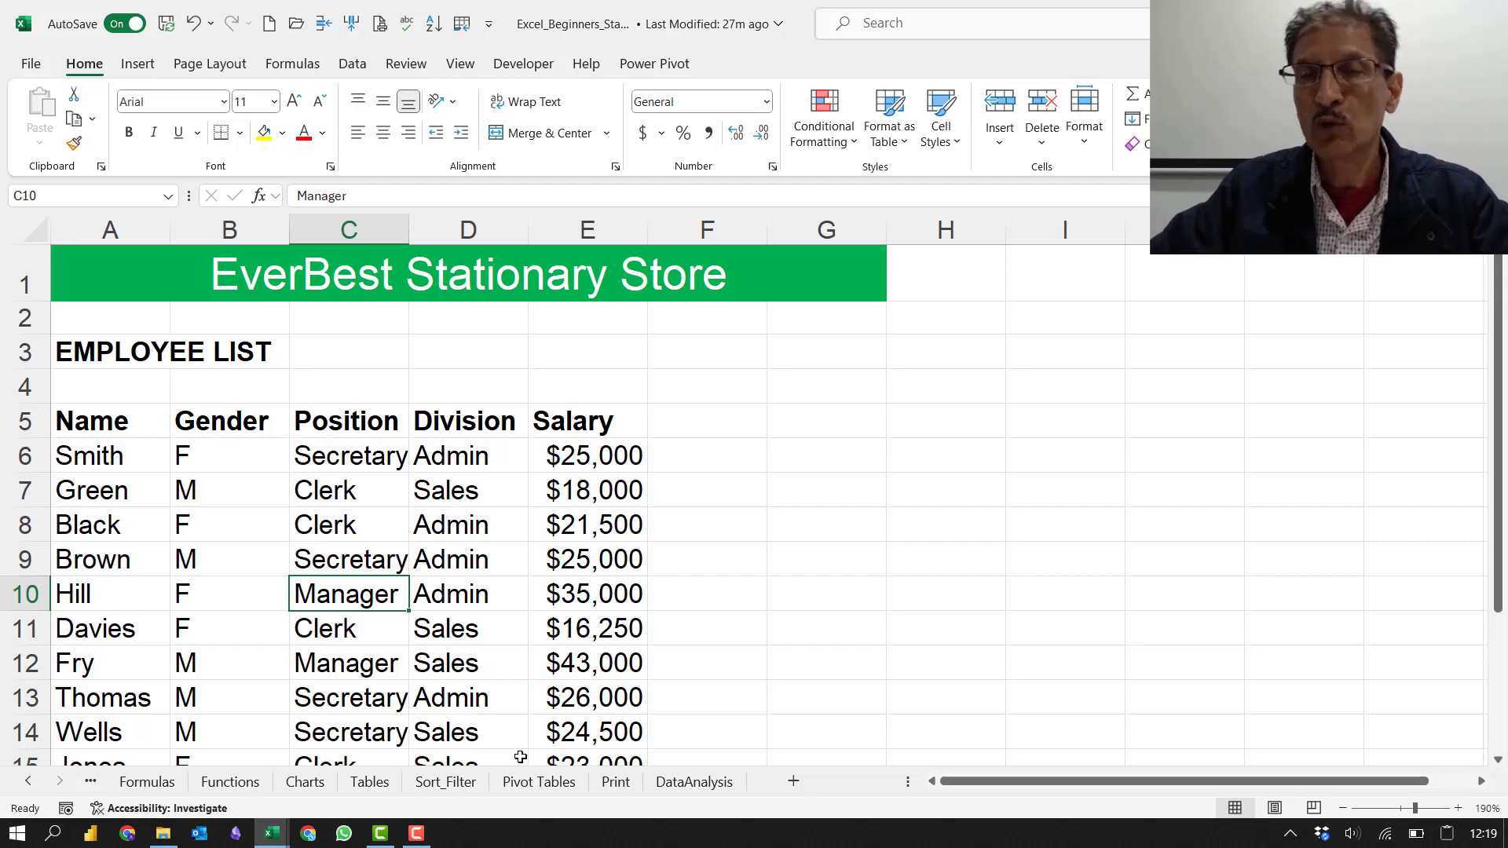
click(616, 783)
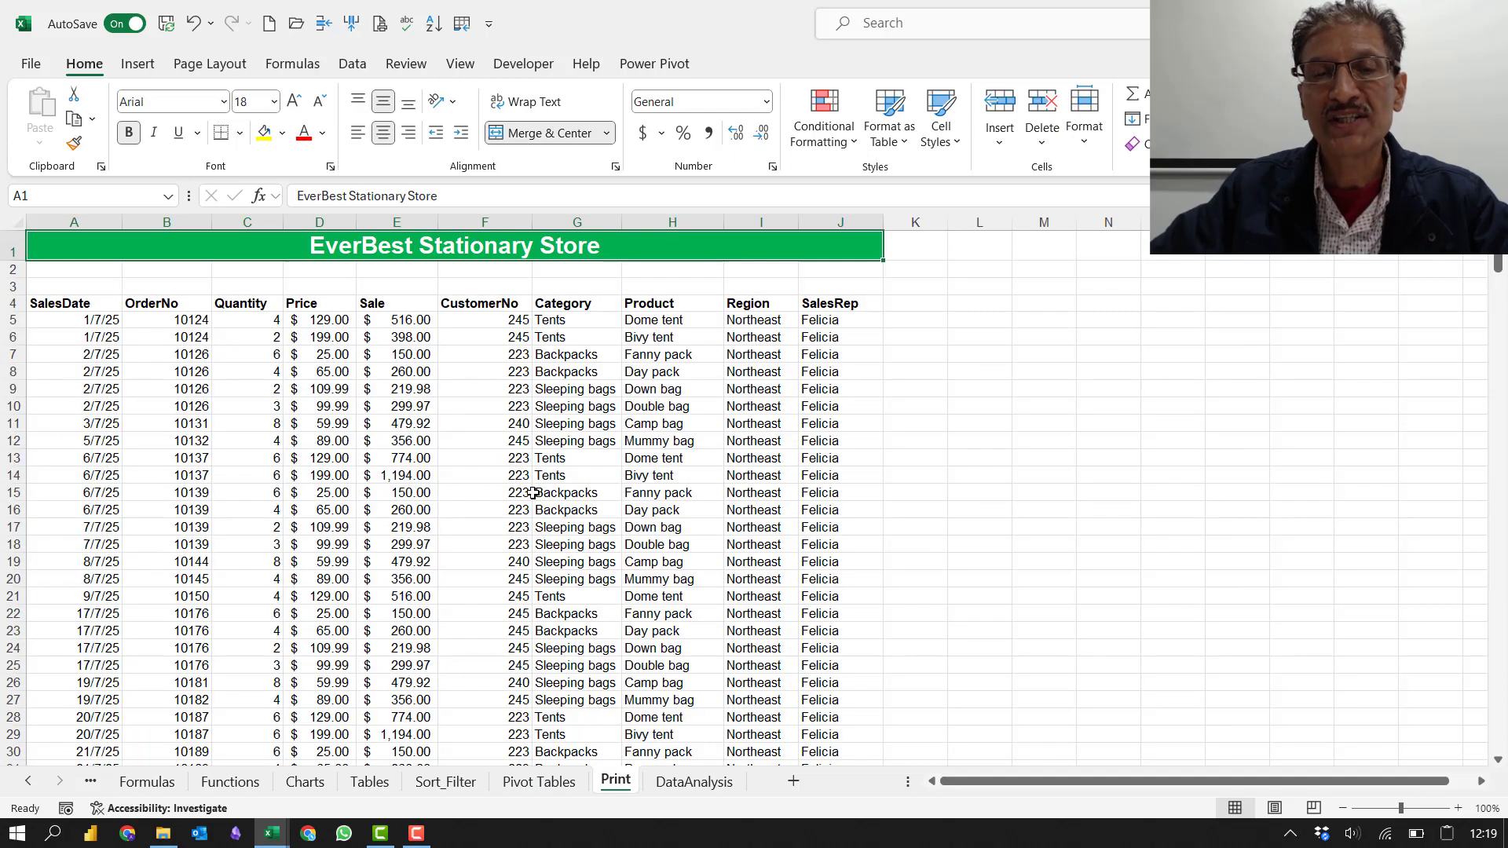
click(483, 445)
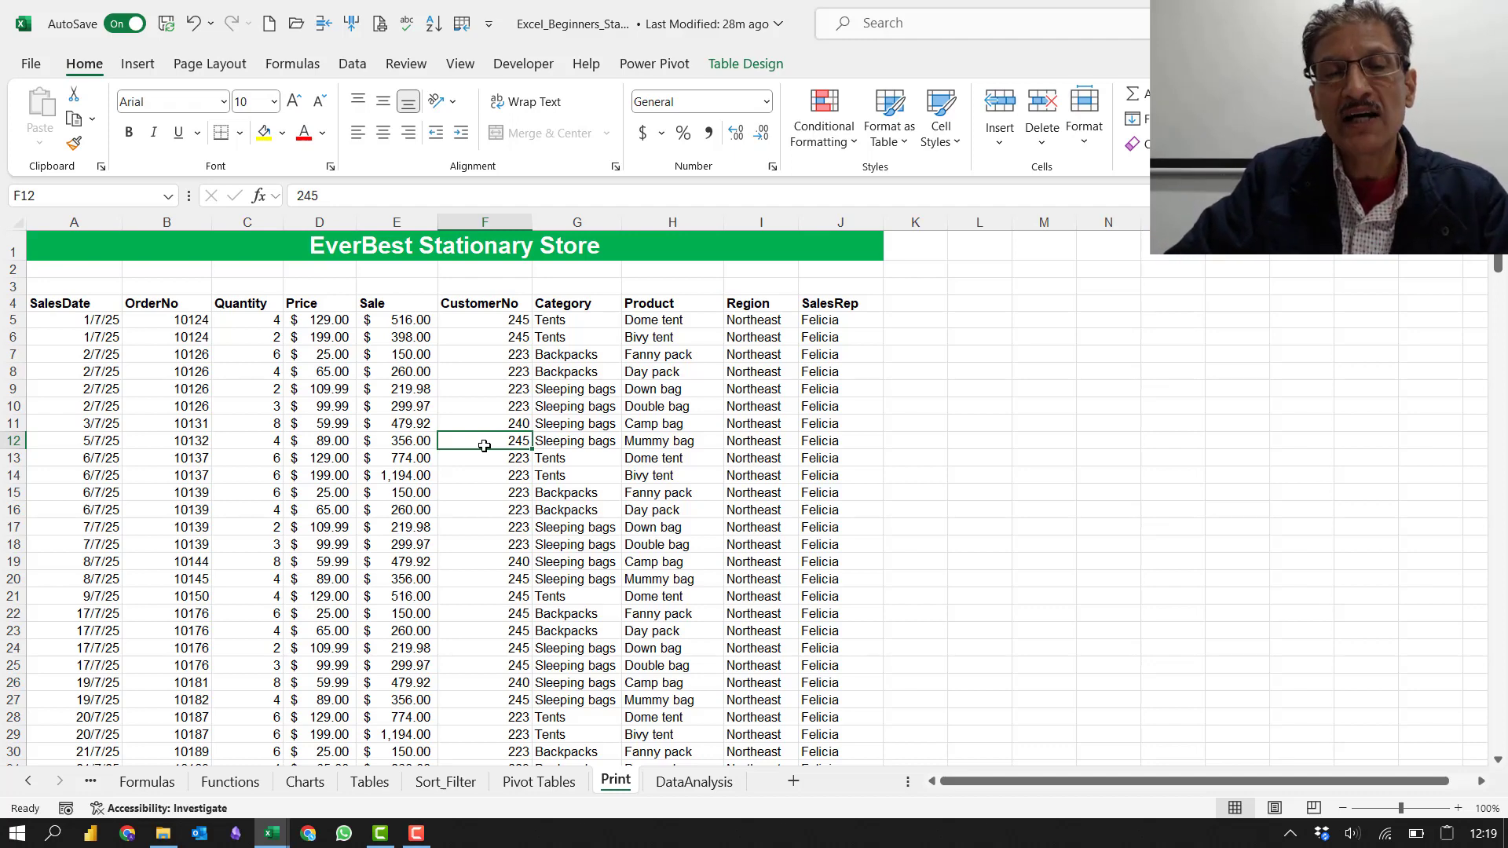
key(Down)
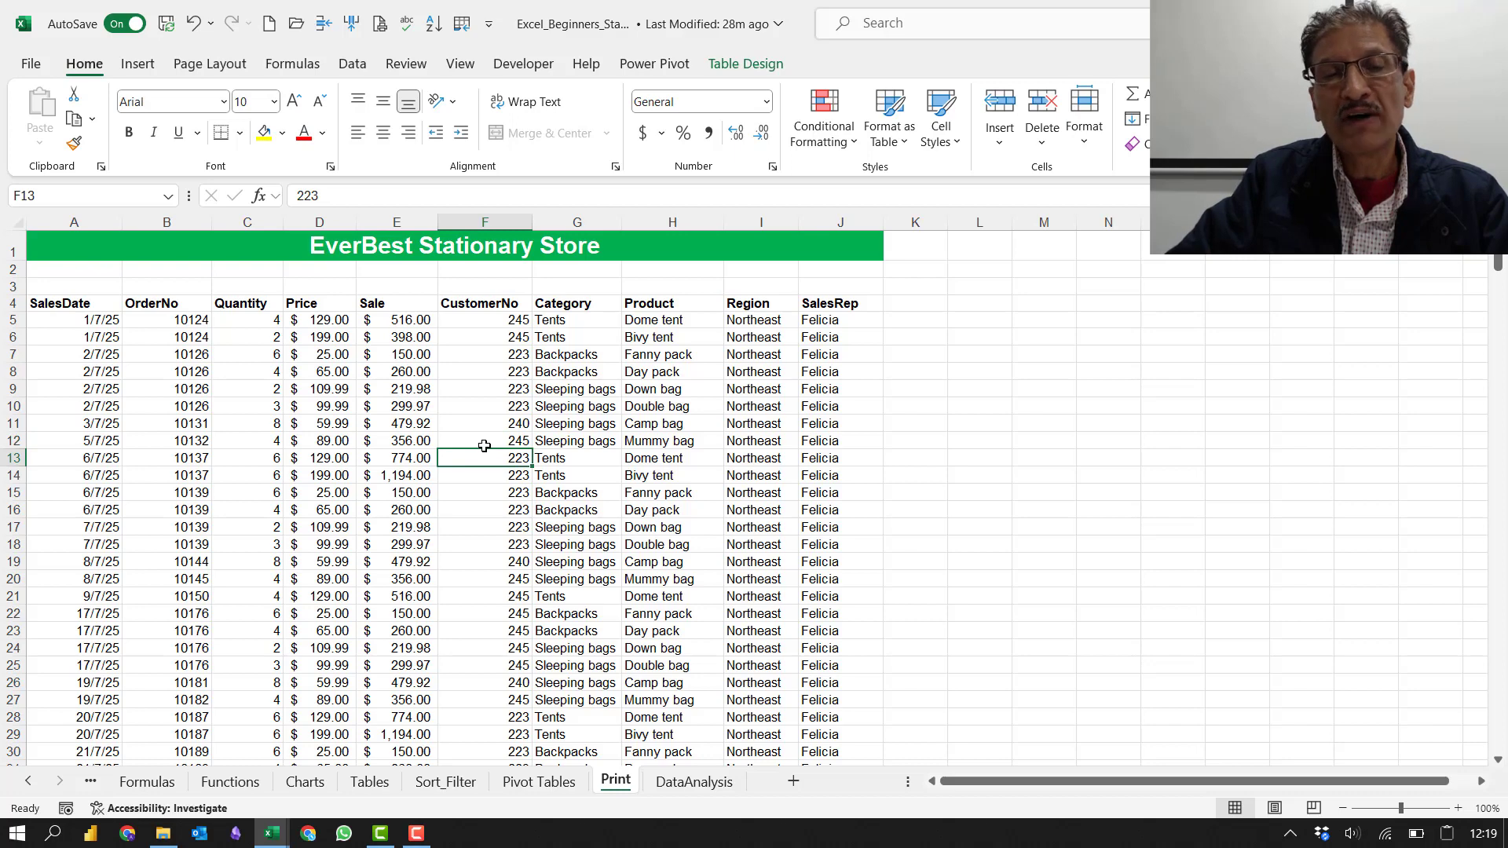
key(Left)
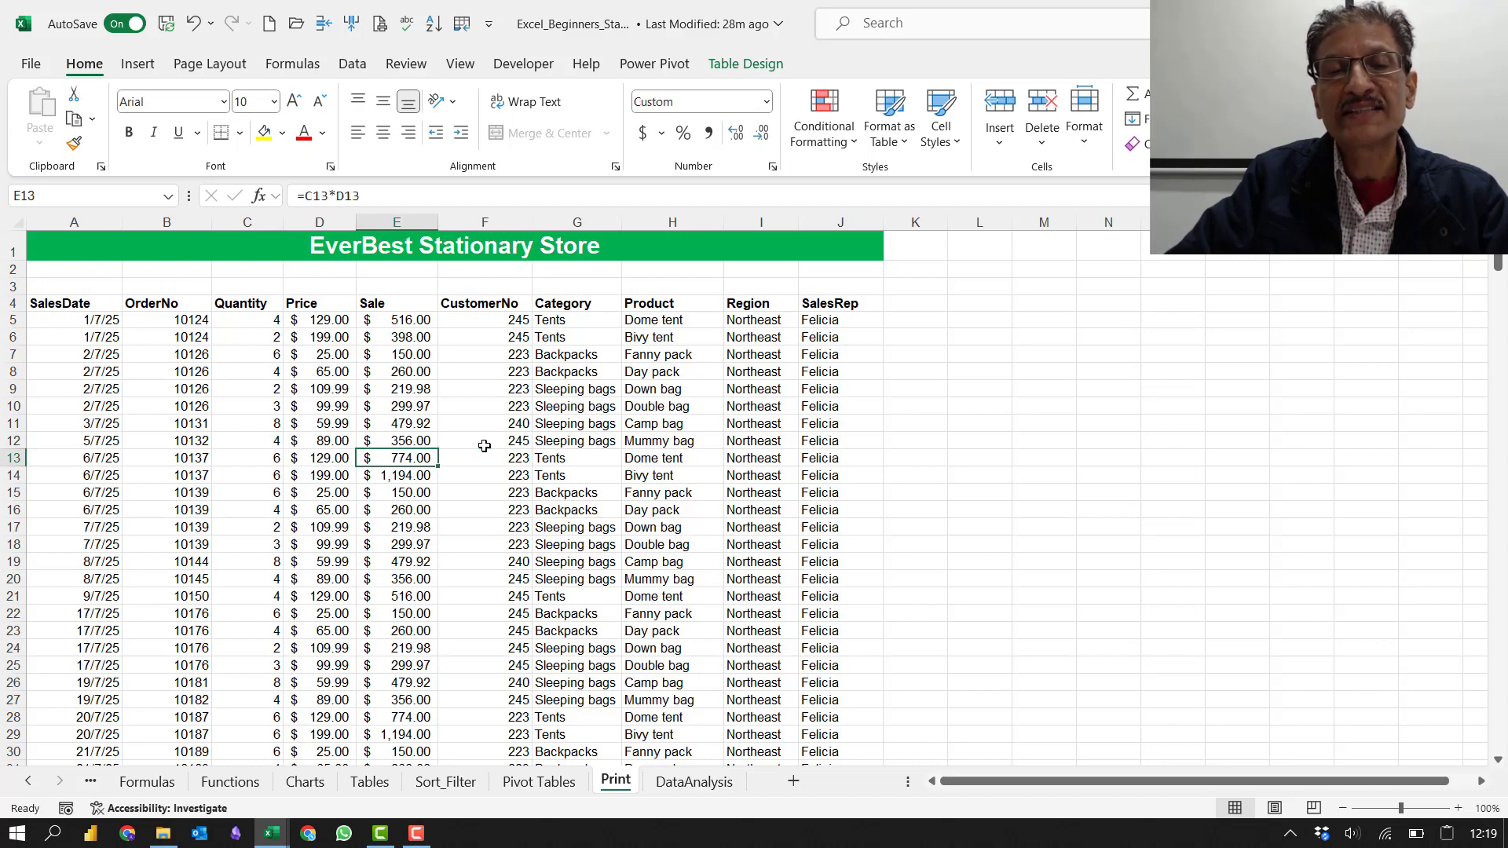
key(Right)
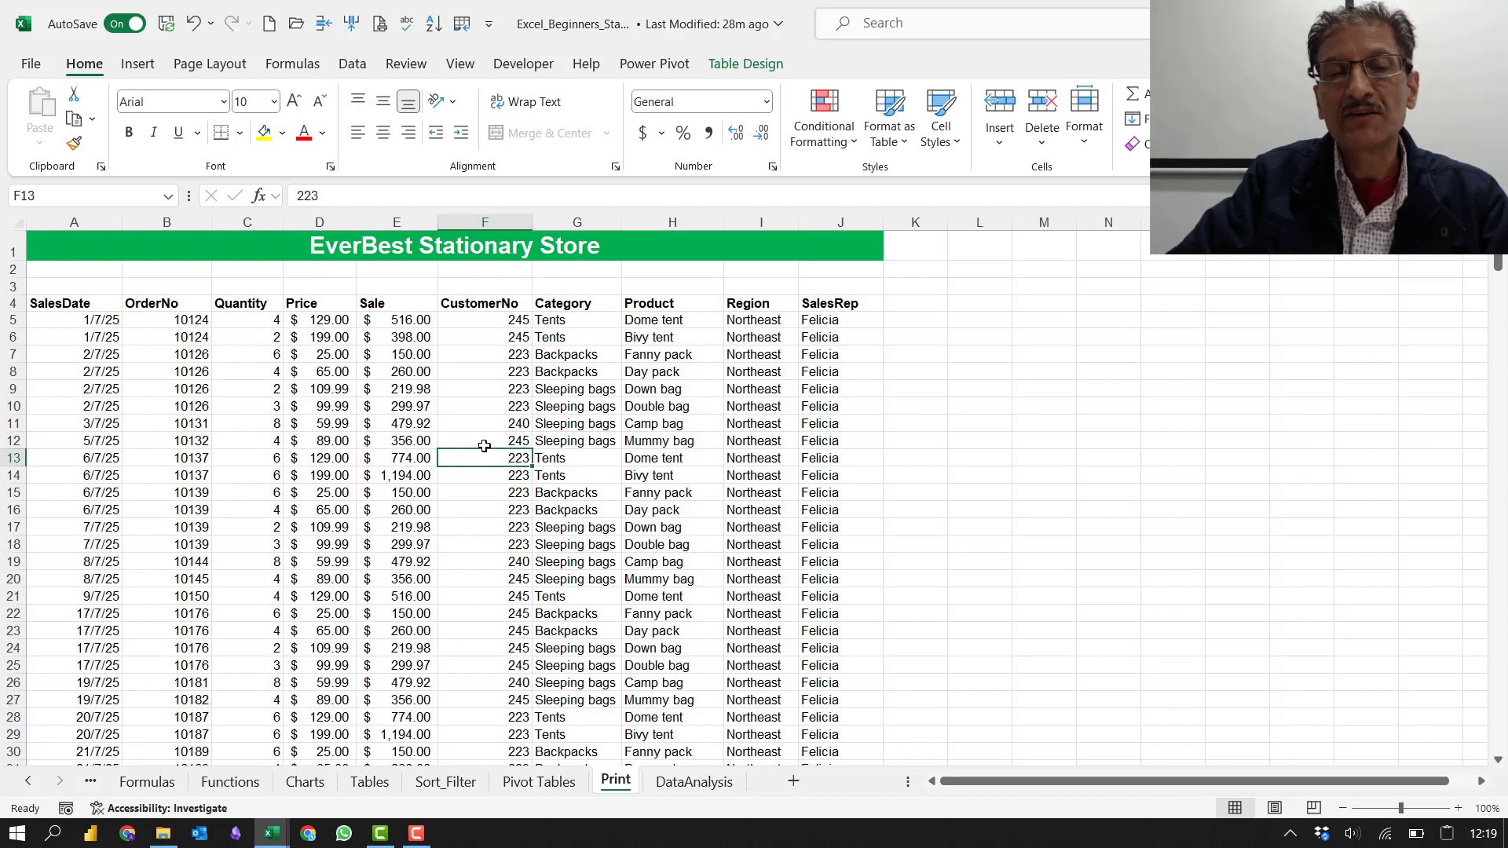
key(Up)
key(Down)
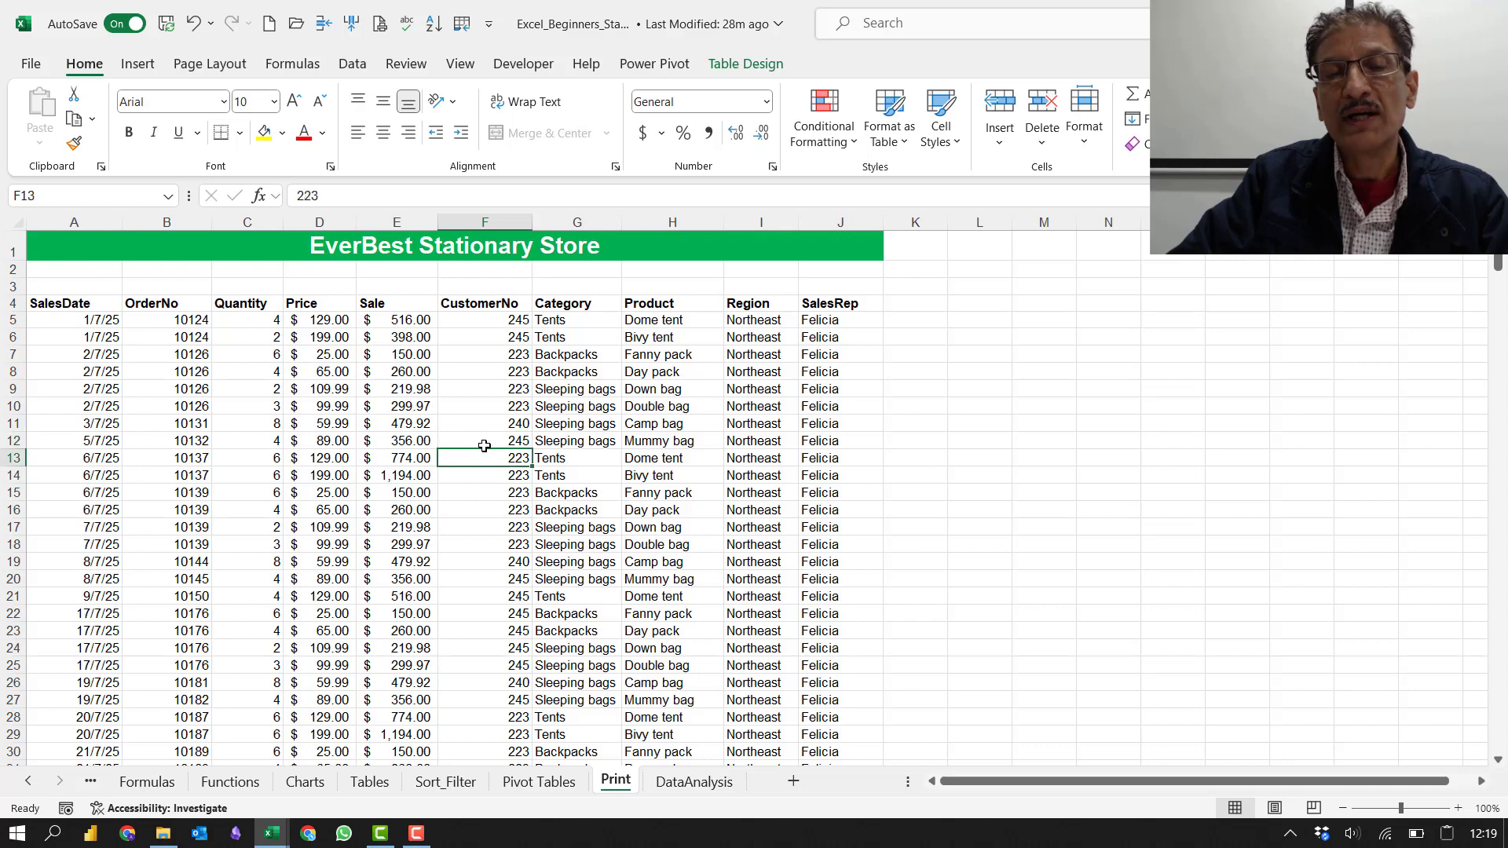
key(Down)
key(Down)
key(Down)
key(Down)
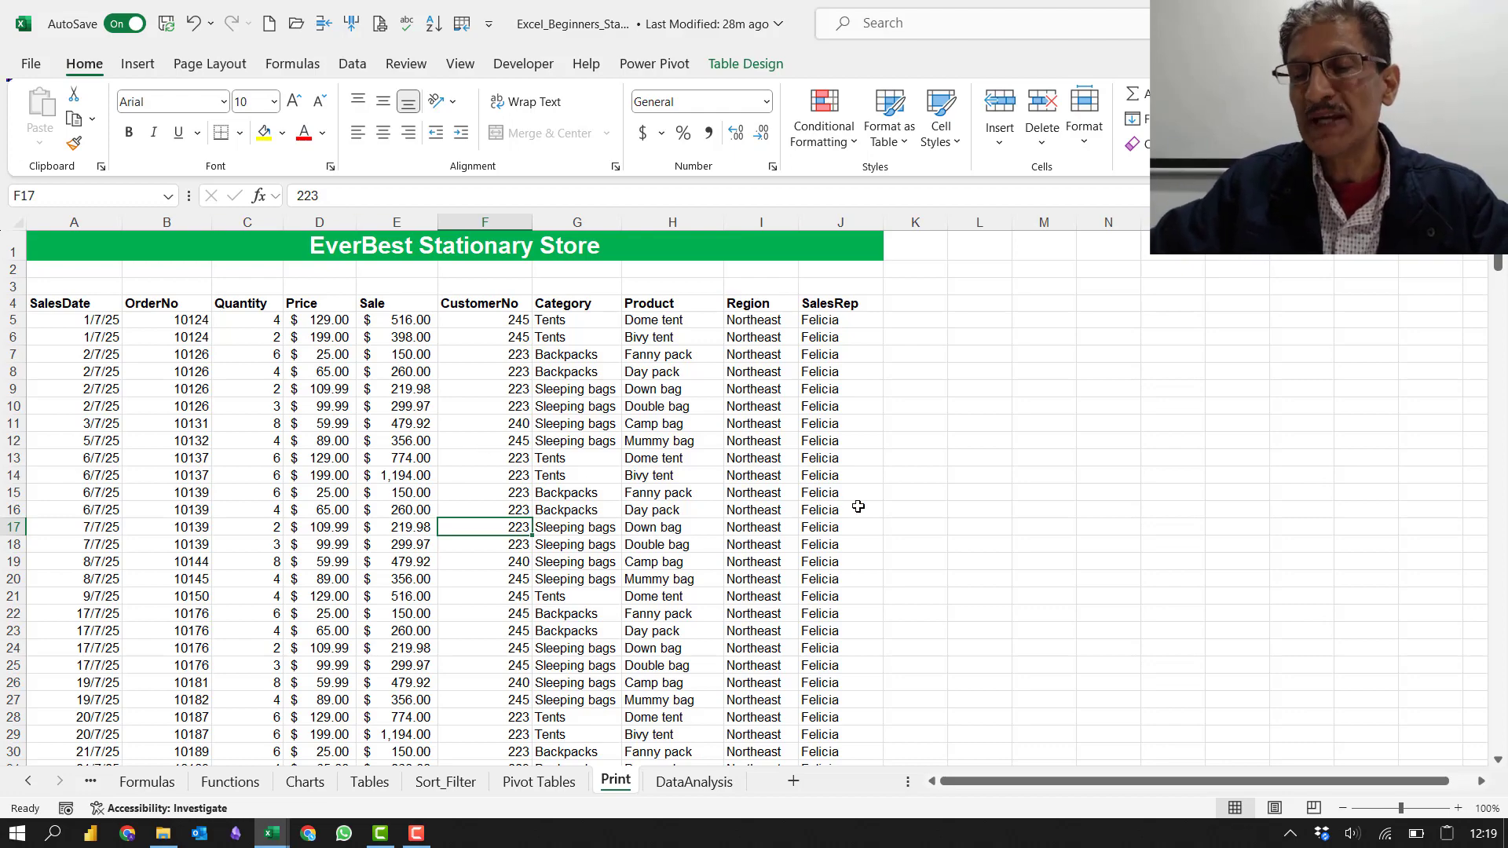
- Zoom the Print sheet in stepwise to 150% using the status bar zoom control
click(1459, 813)
click(1459, 813)
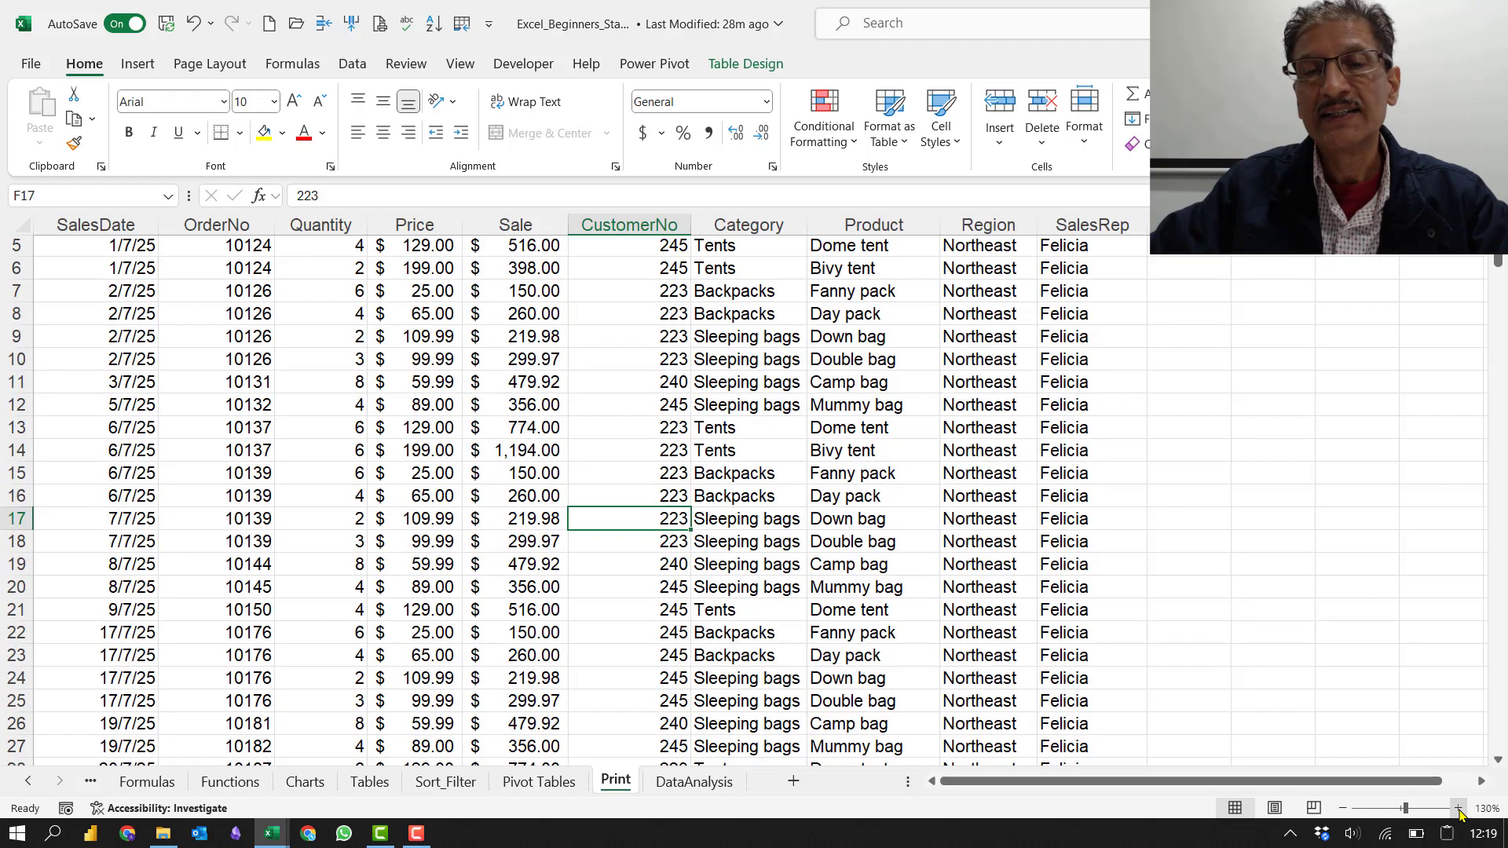
click(1460, 810)
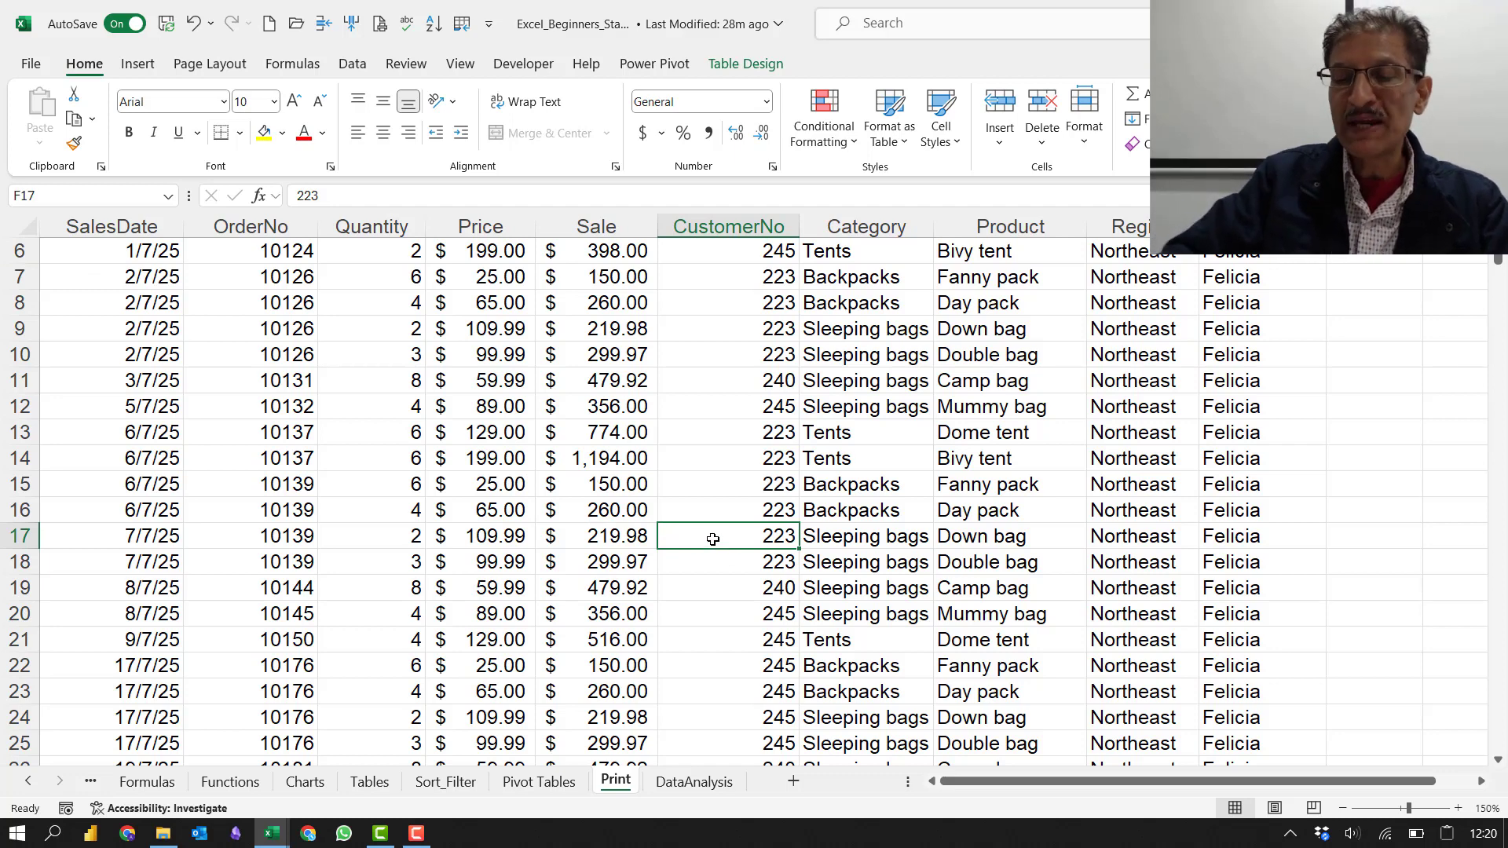
scroll(712, 539, up, 2)
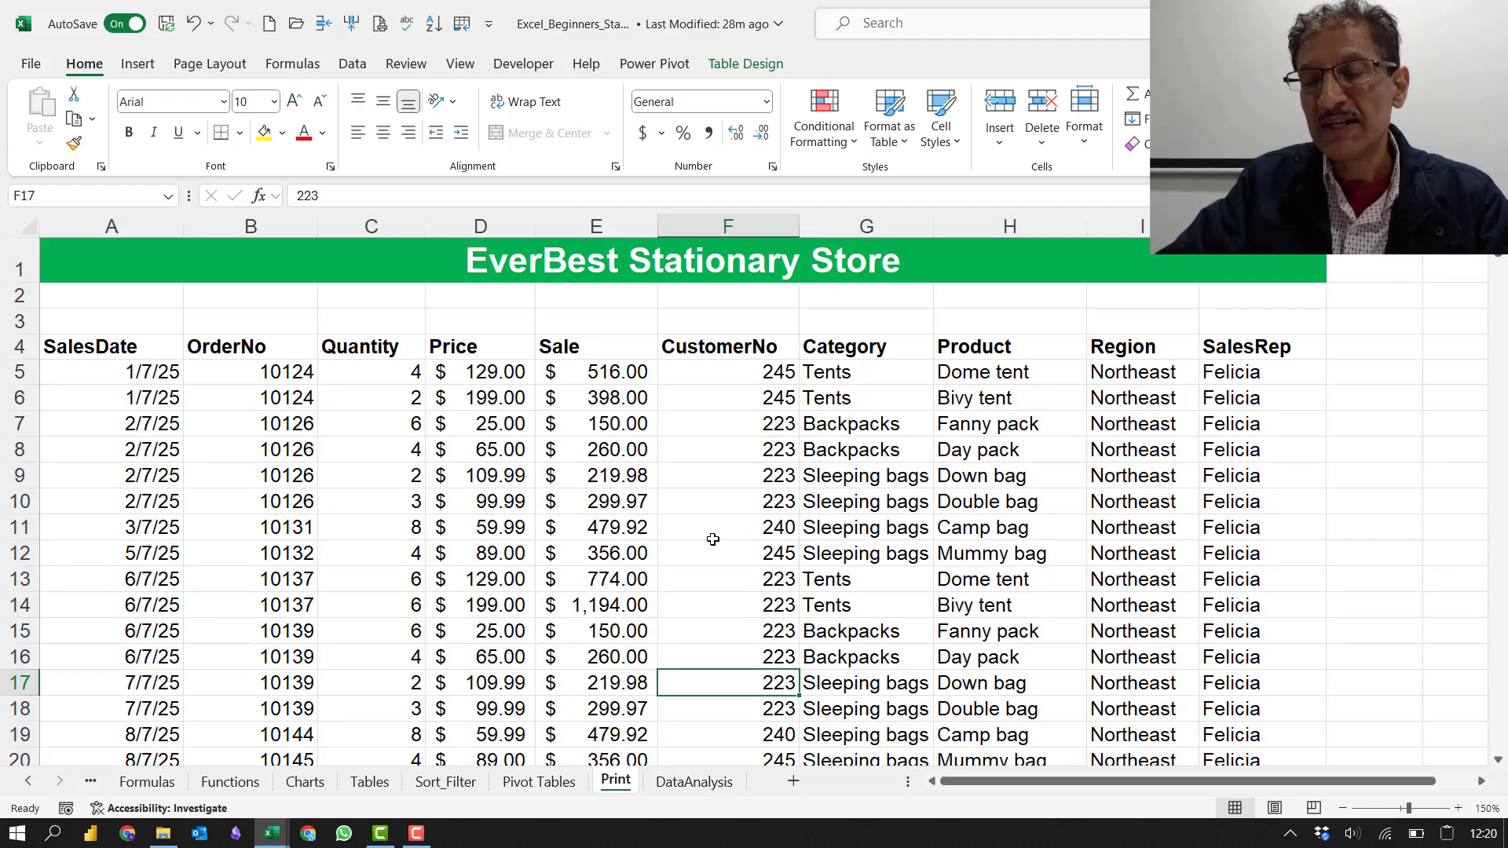
- Page down through the sales records, back up once, ending on rows 100–119
key(Page_Down)
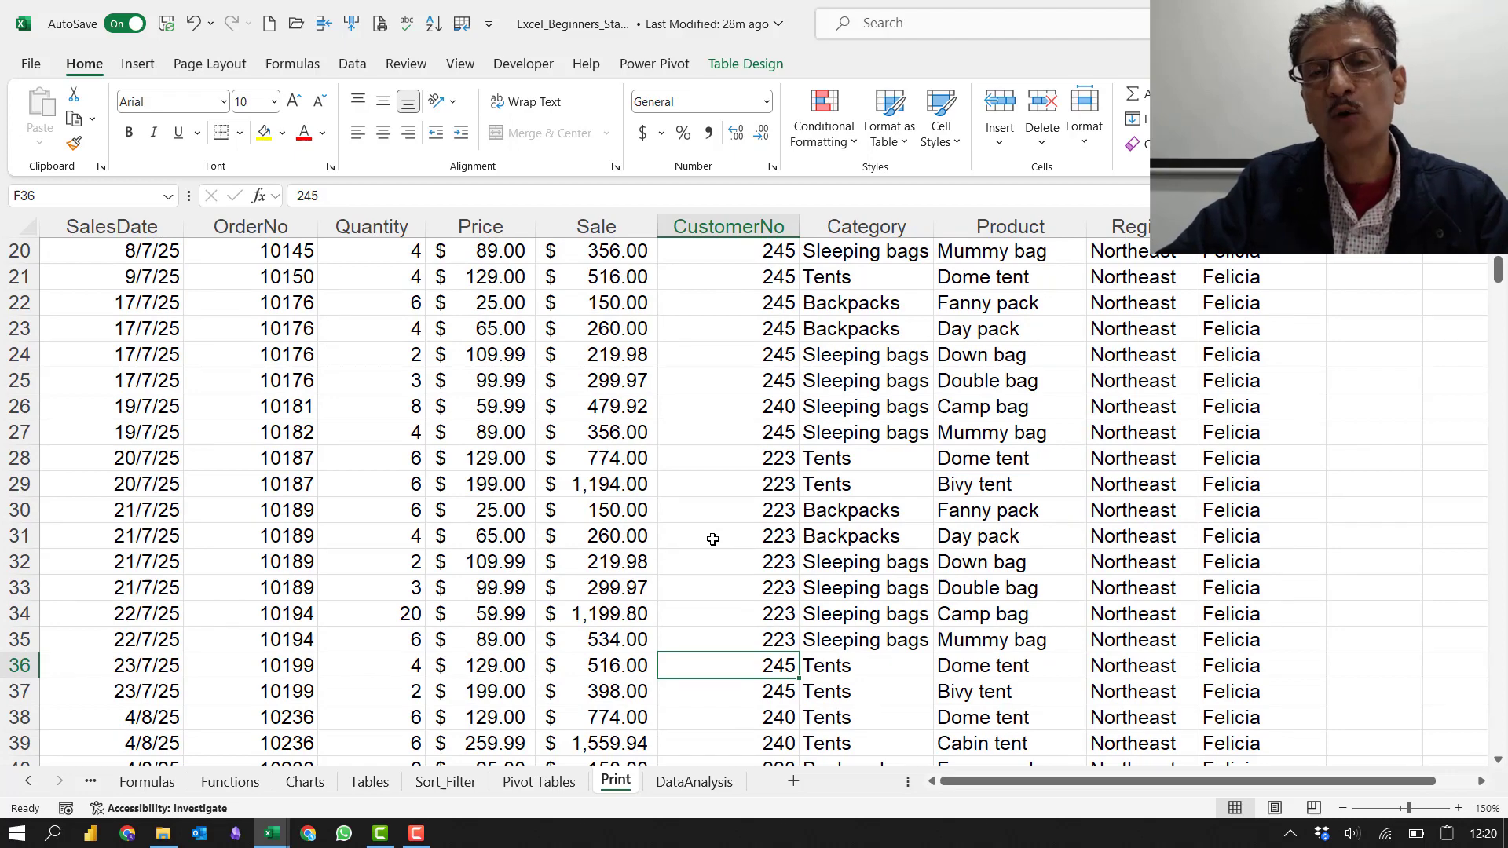
key(Page_Down)
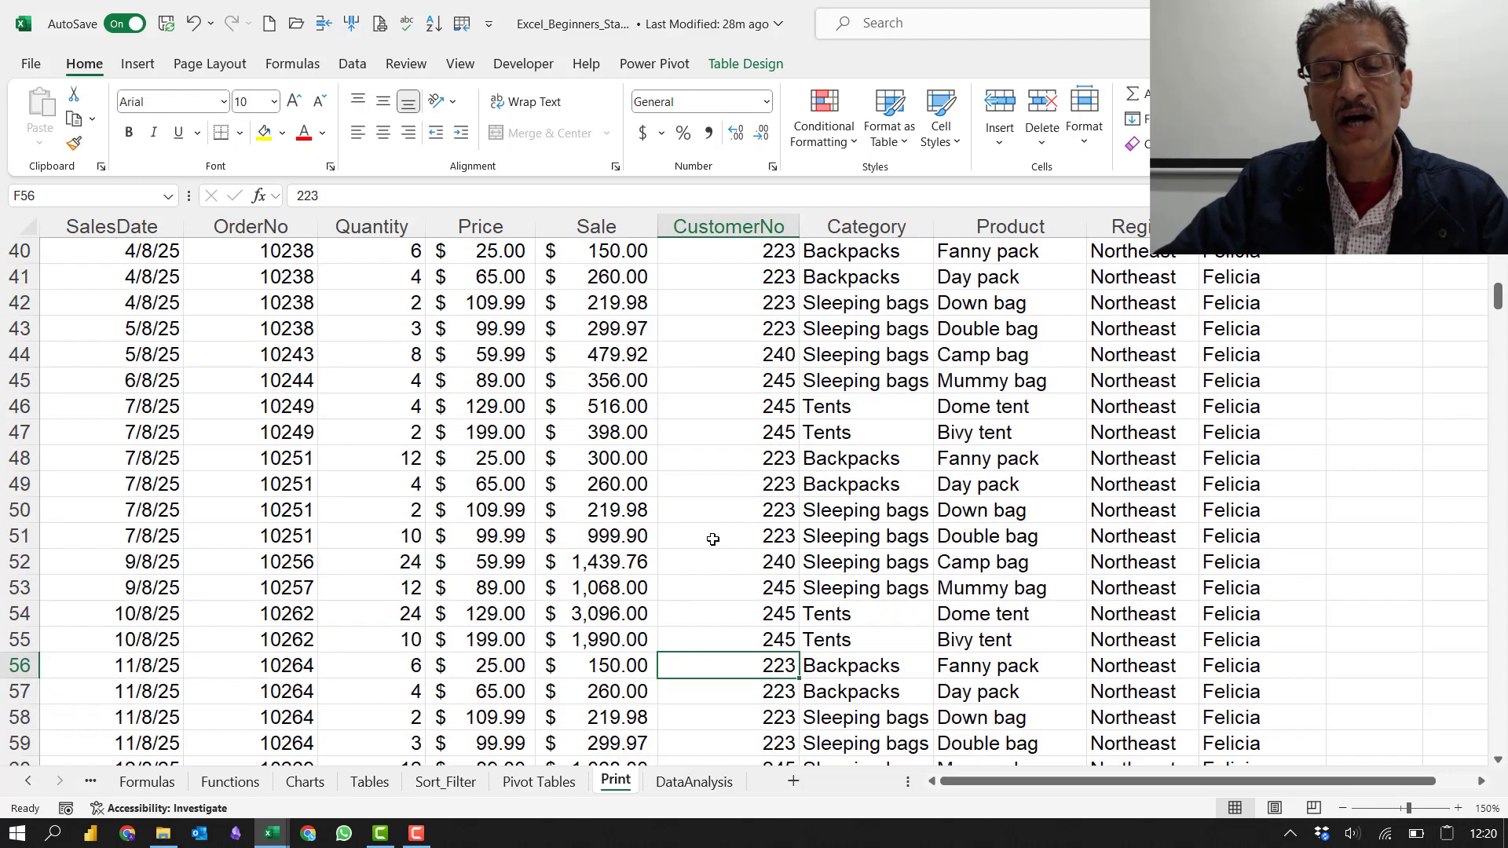
key(Page_Down)
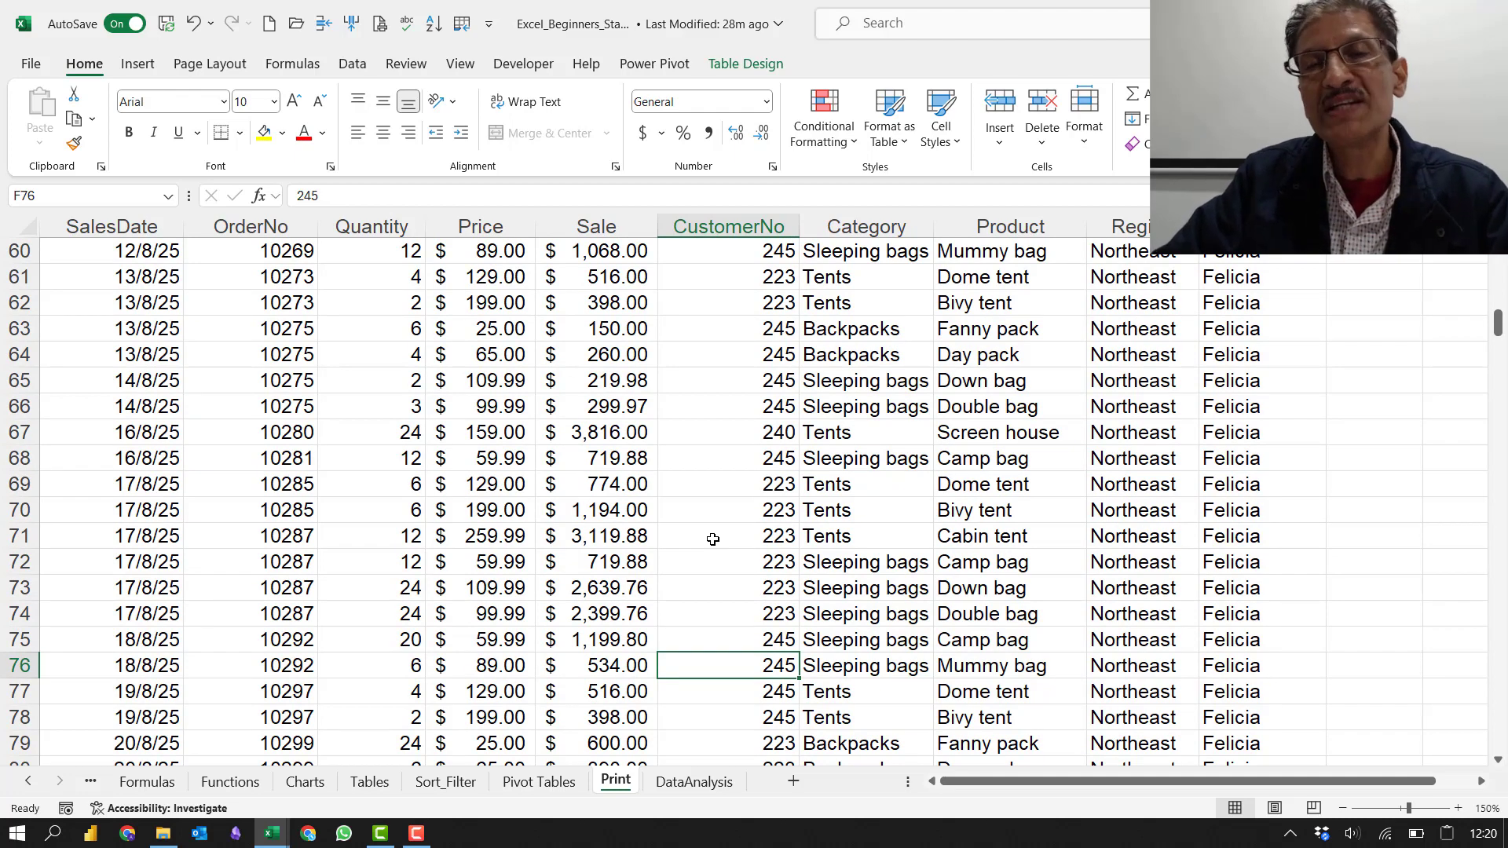
key(Page_Down)
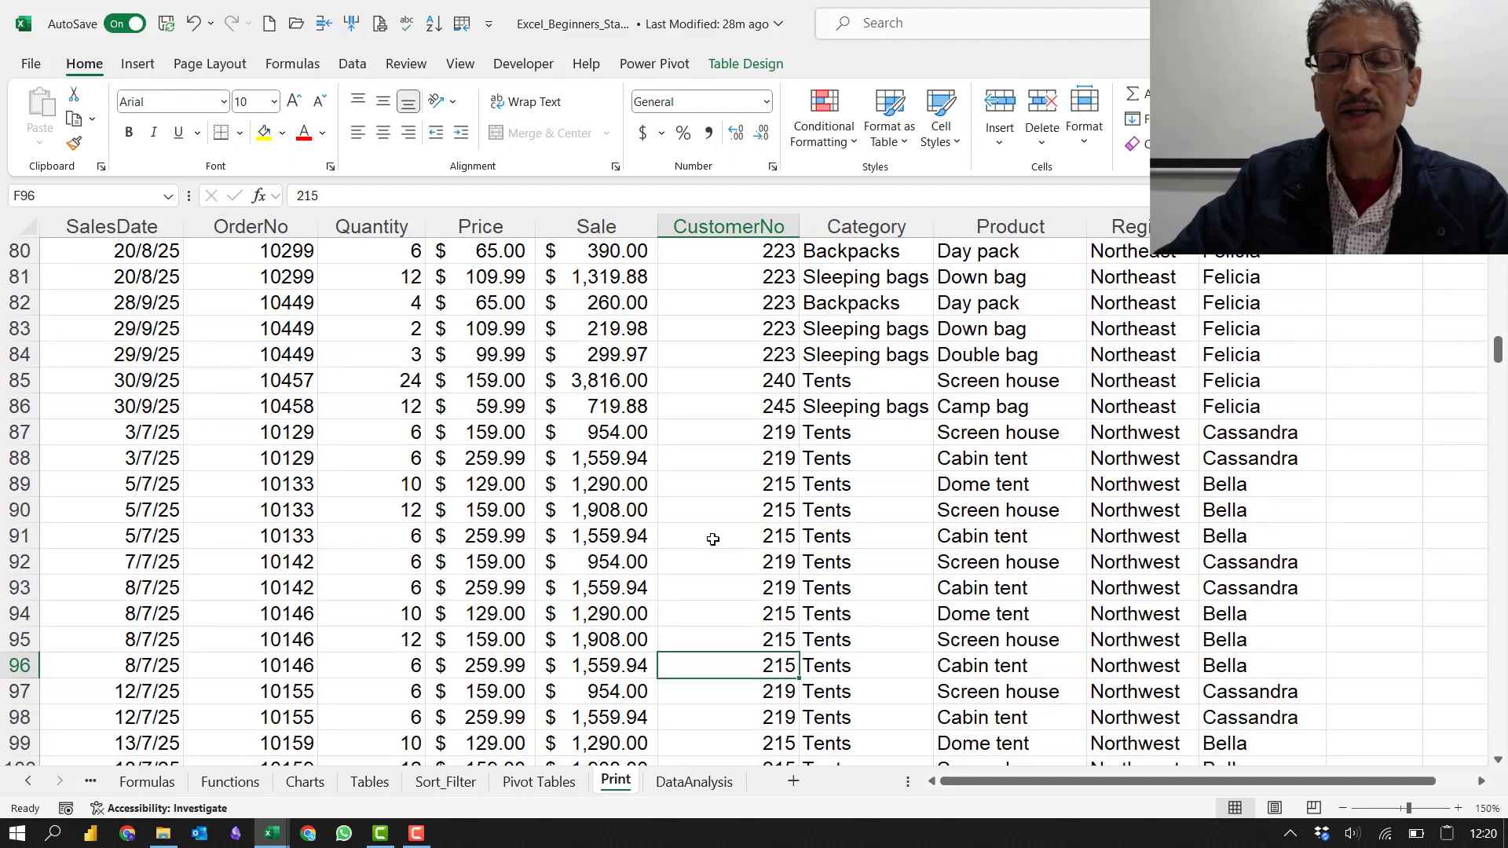
key(Page_Up)
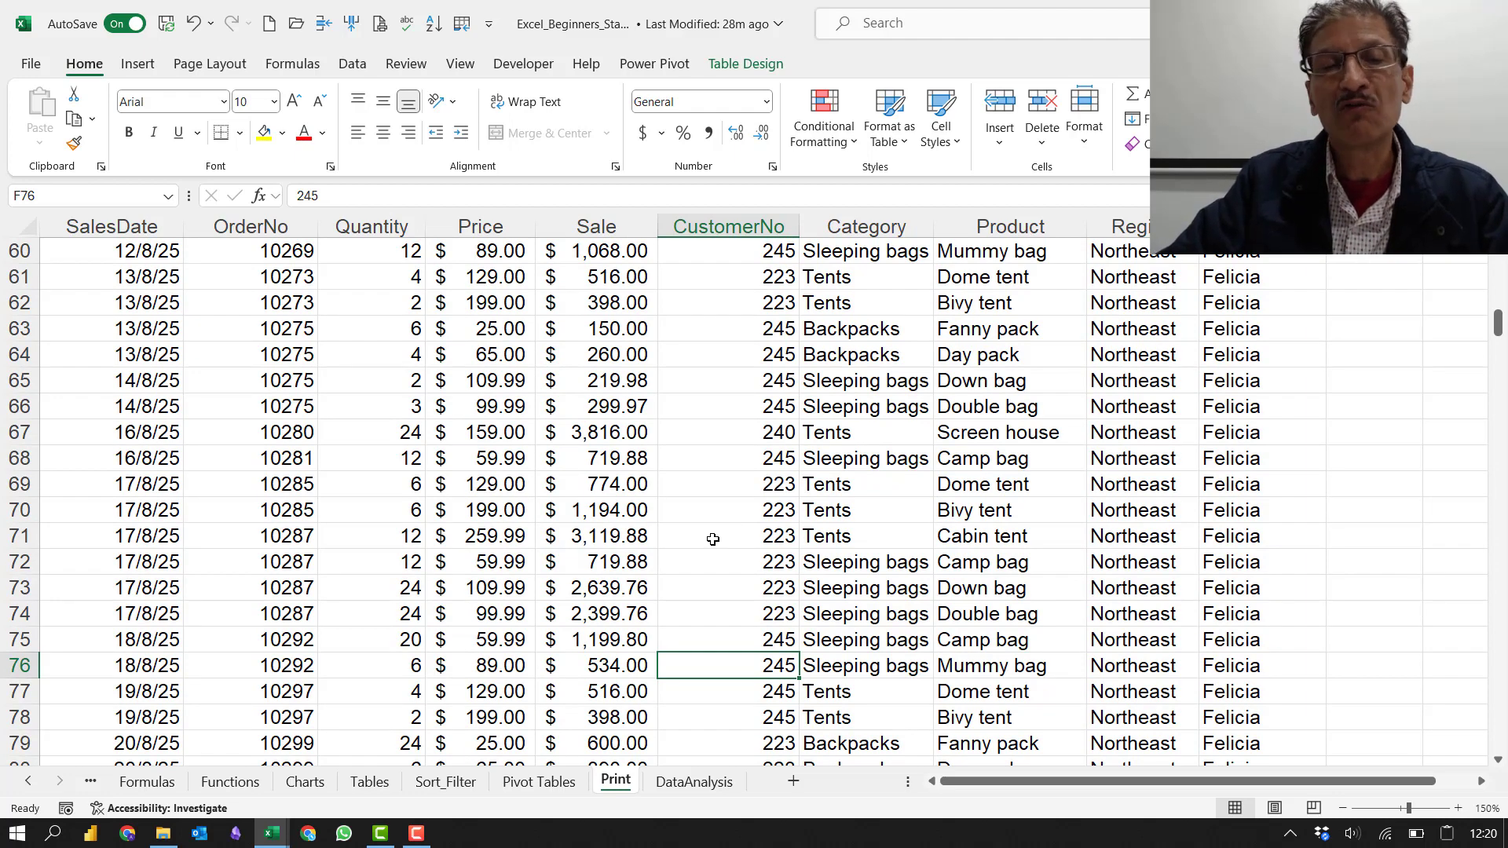
key(Page_Down)
key(Page_Down)
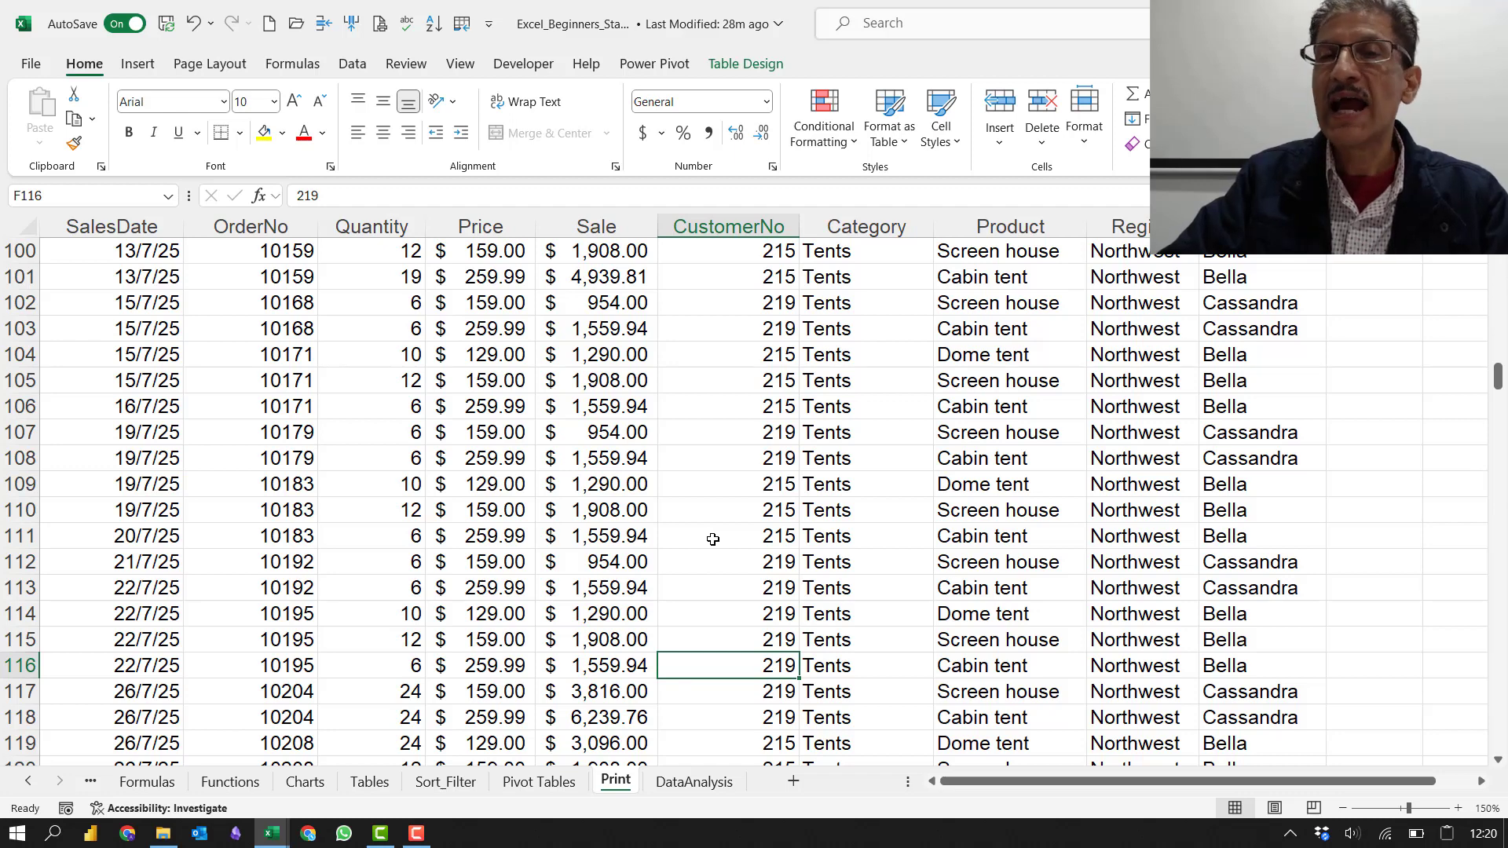
- Jump between the CustomerNo header and row 391 with Ctrl+arrows, ending at J391
key(ctrl+Down)
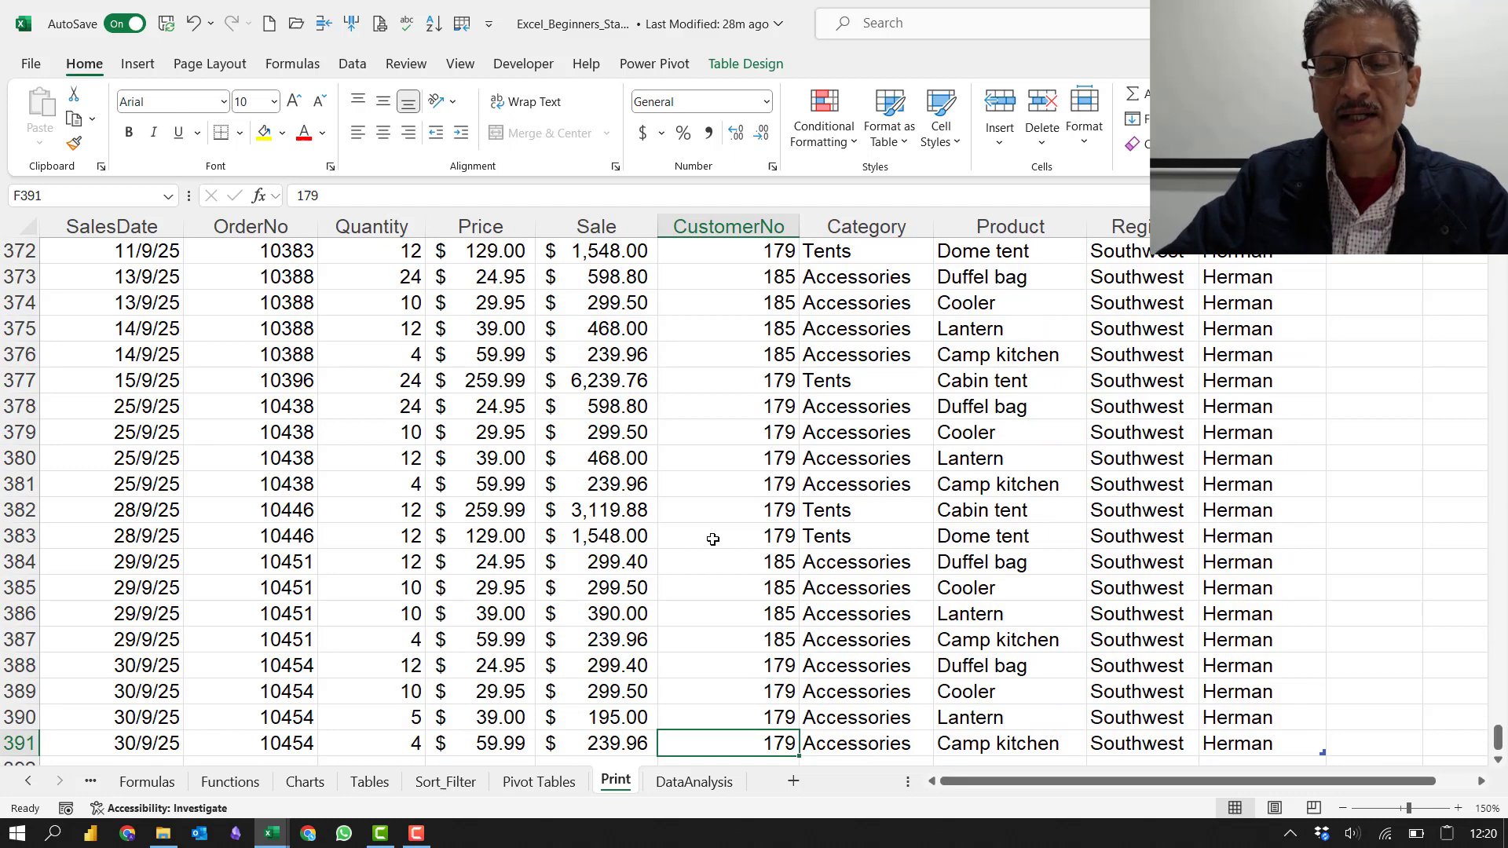
key(ctrl+Up)
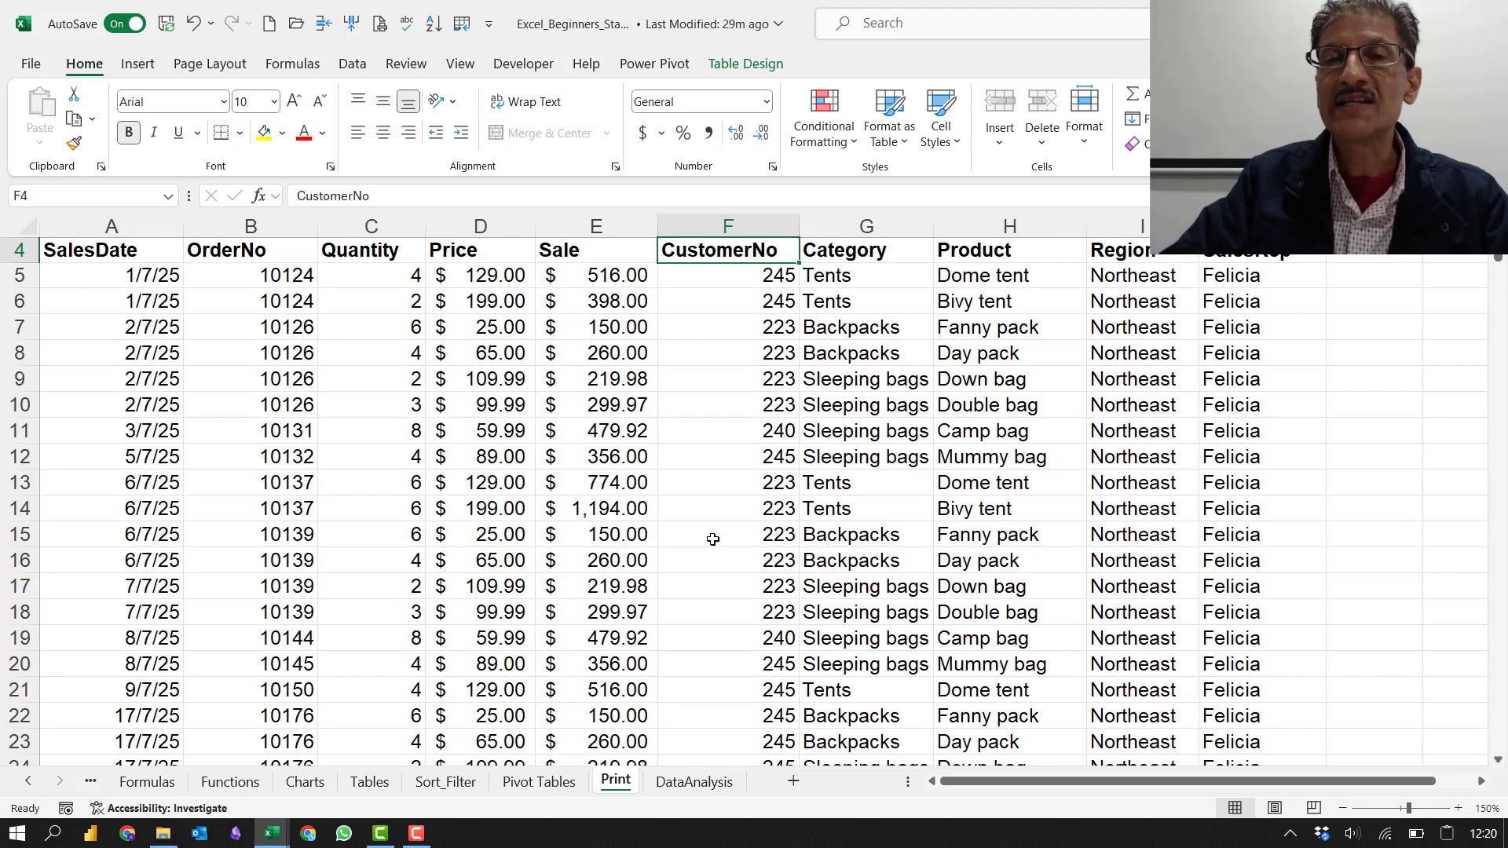
key(ctrl+Down)
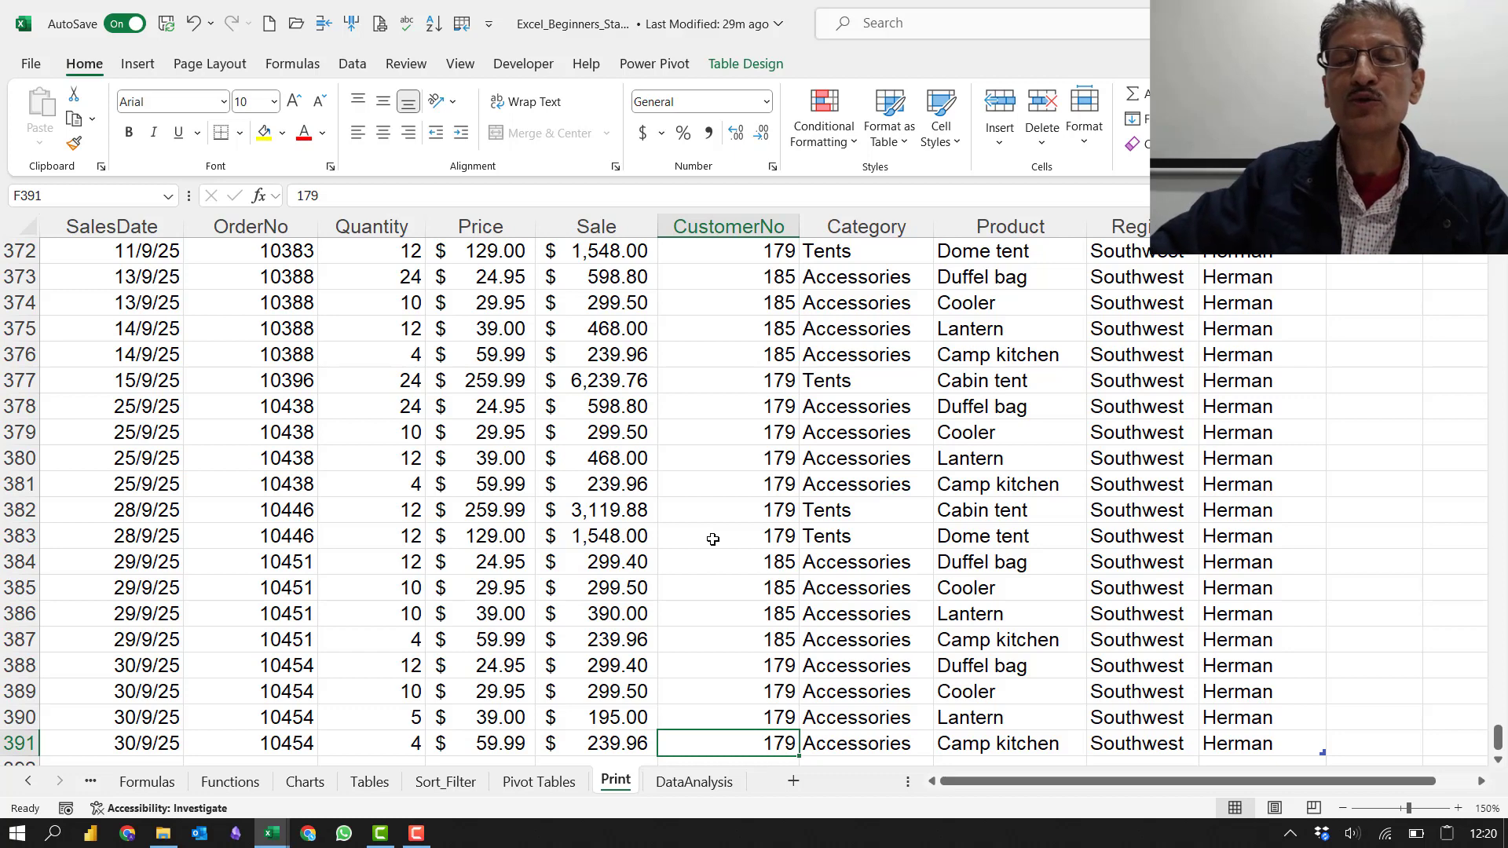
scroll(713, 538, down, 3)
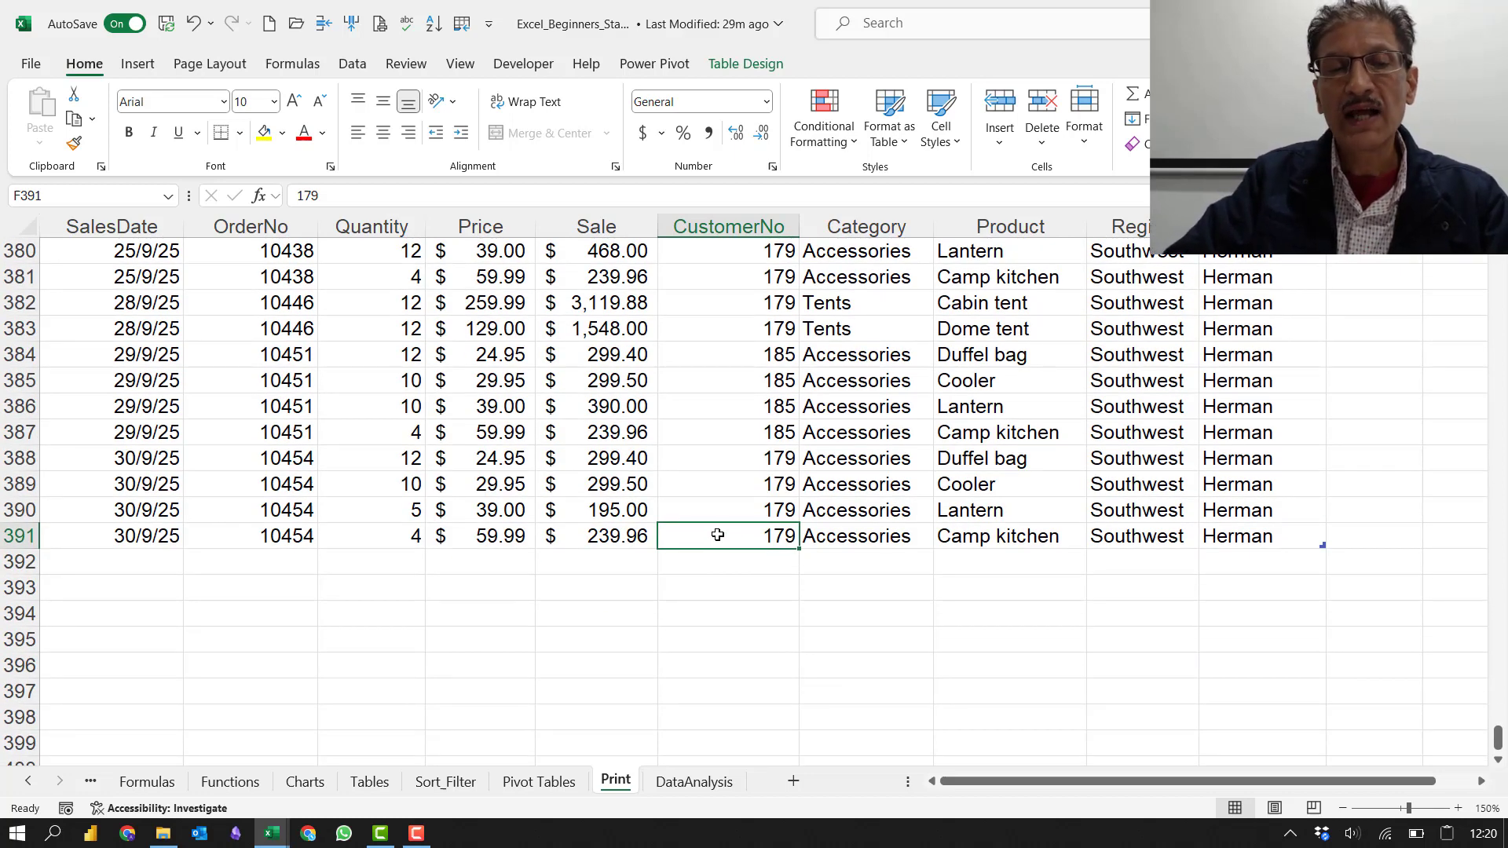
key(ctrl+Left)
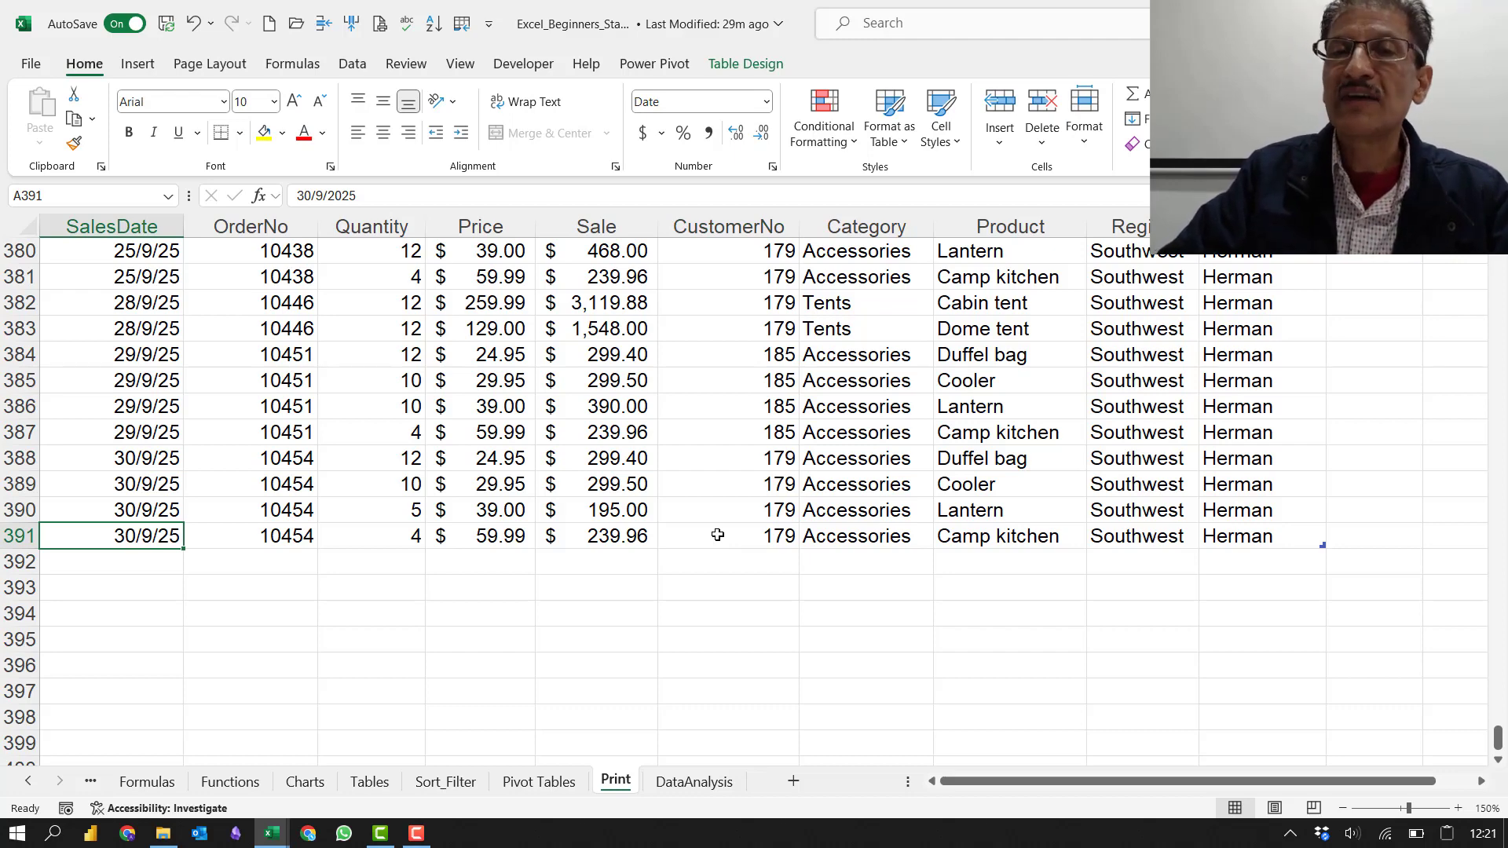
key(ctrl+Right)
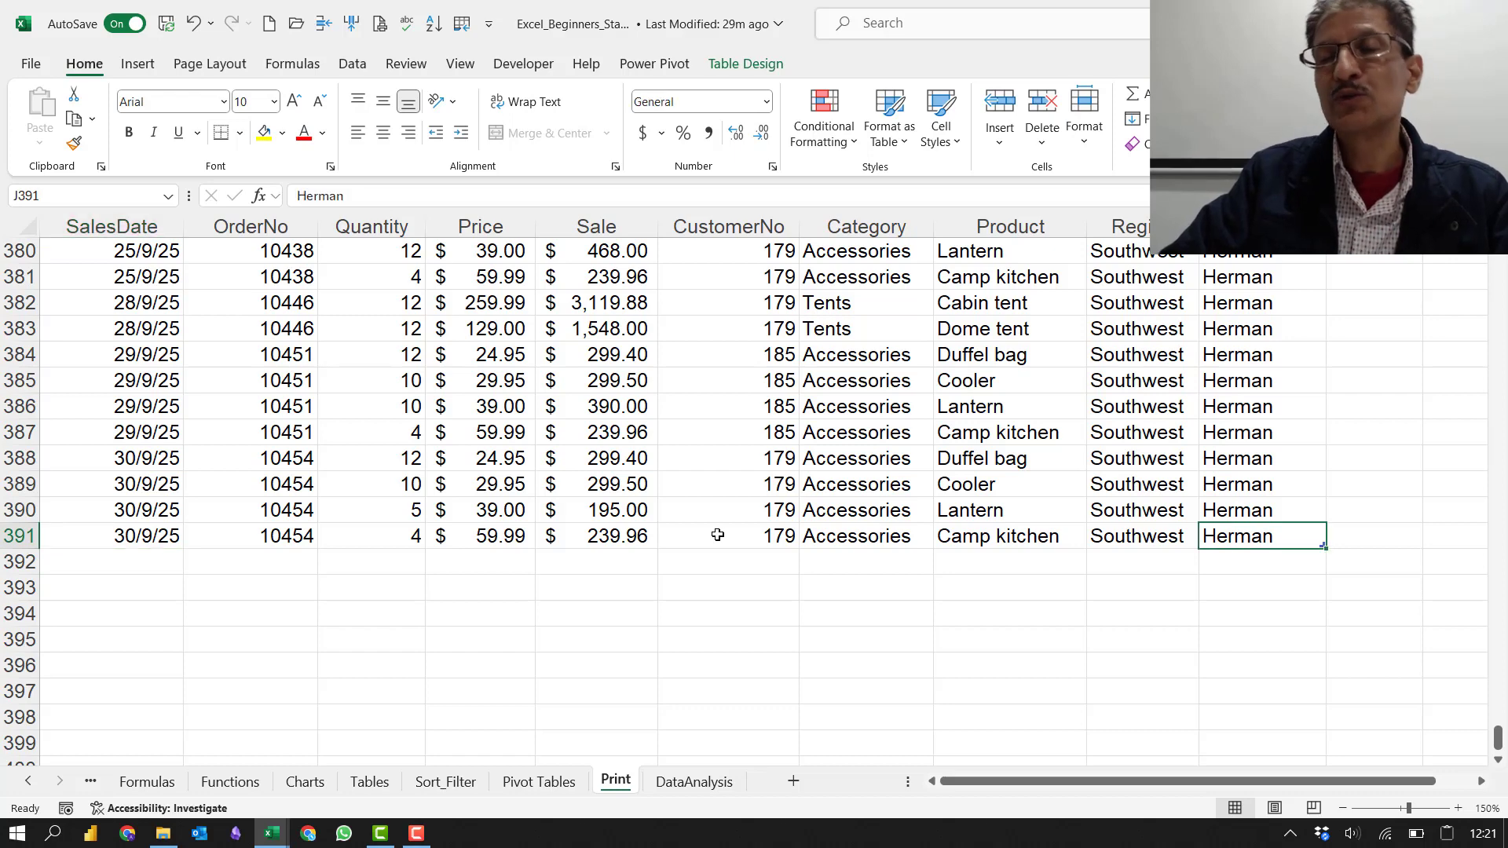